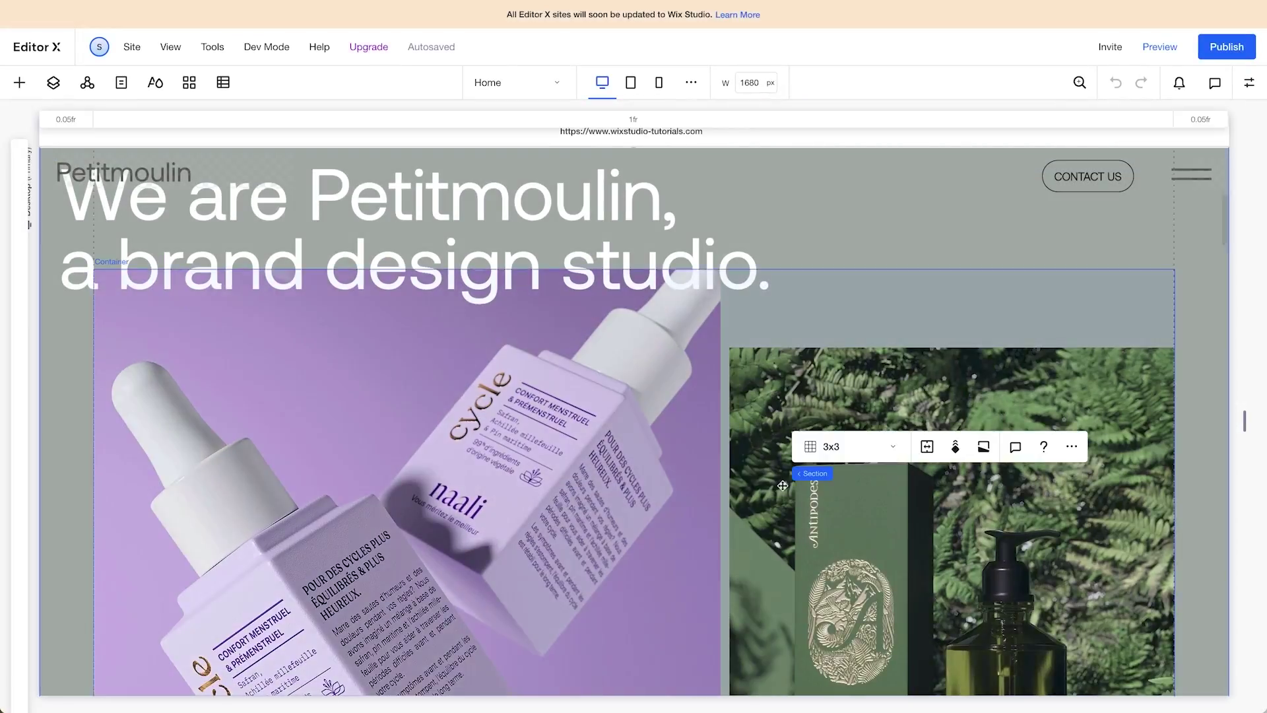
{"action": "scroll", "coordinate": [751, 481], "scroll_direction": "down", "scroll_amount": 8}
{"action": "scroll", "coordinate": [752, 481], "scroll_direction": "down", "scroll_amount": 5}
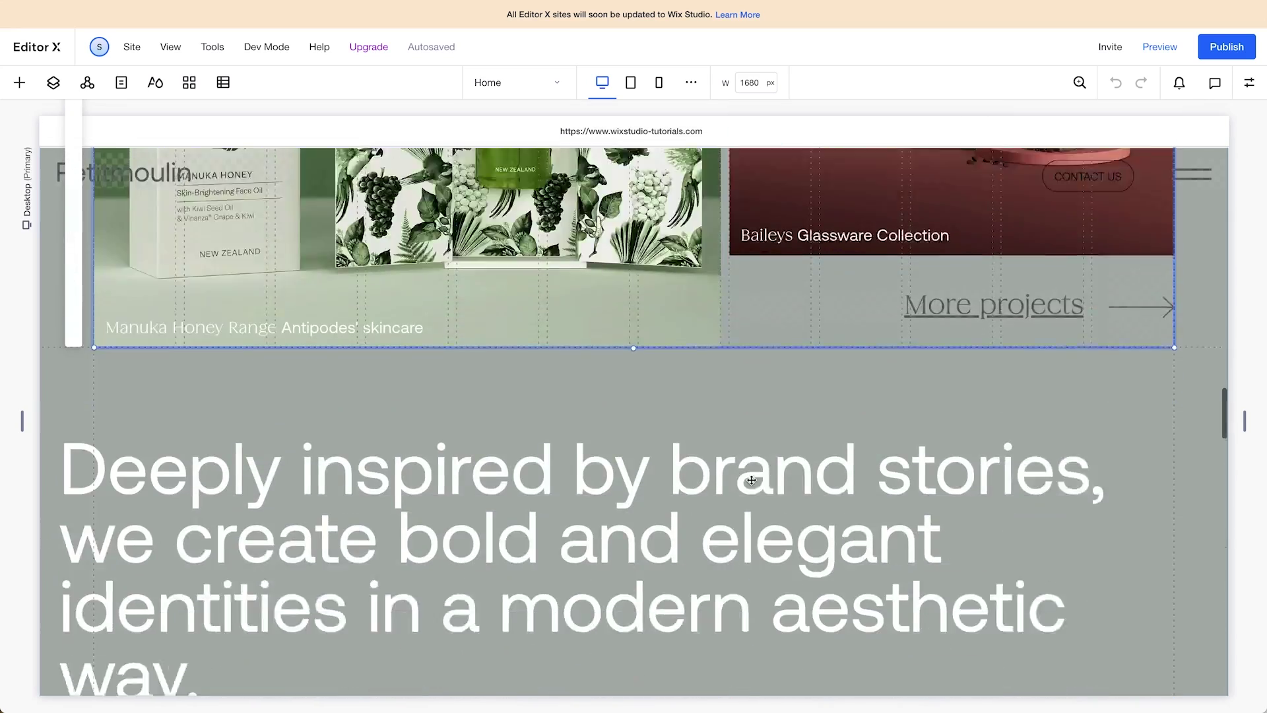
- Select the Deeply inspired text block and the client logos mosaic
{"action": "left_click", "coordinate": [661, 523]}
{"action": "scroll", "coordinate": [661, 524], "scroll_direction": "down", "scroll_amount": 6}
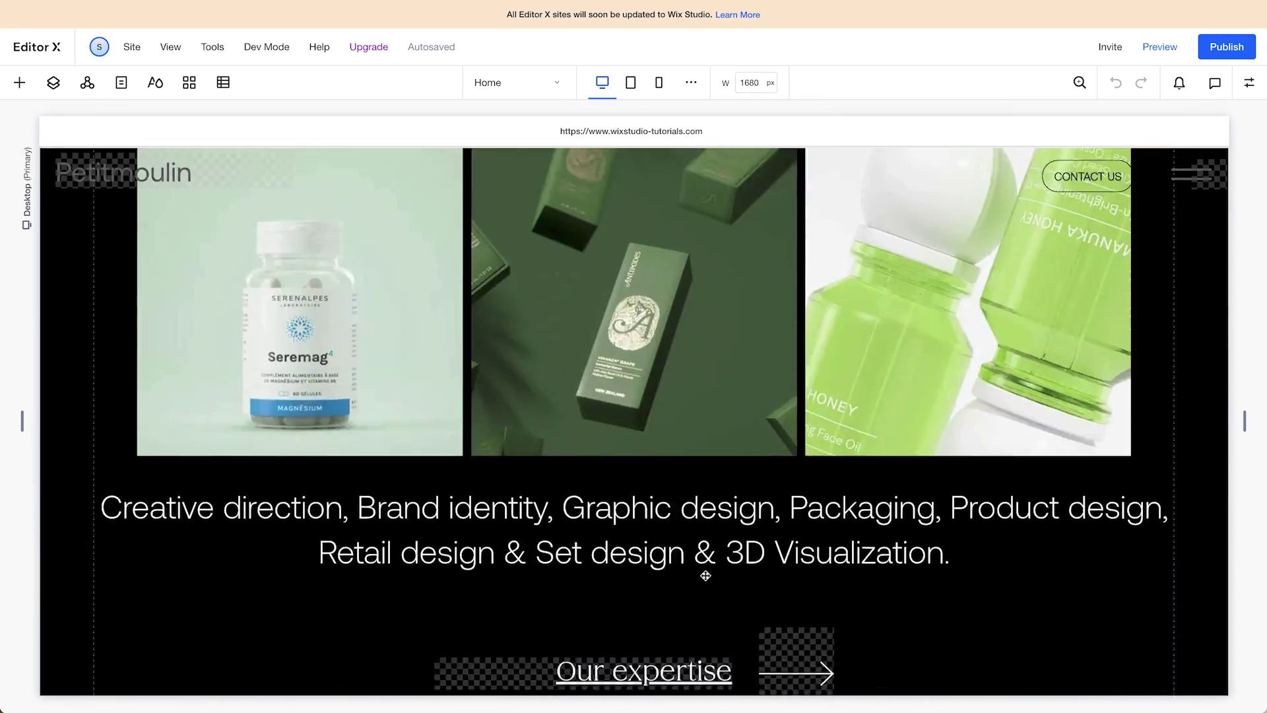
{"action": "scroll", "coordinate": [693, 554], "scroll_direction": "down", "scroll_amount": 6}
{"action": "scroll", "coordinate": [707, 575], "scroll_direction": "down", "scroll_amount": 3}
{"action": "left_click", "coordinate": [706, 555]}
{"action": "left_click", "coordinate": [707, 515]}
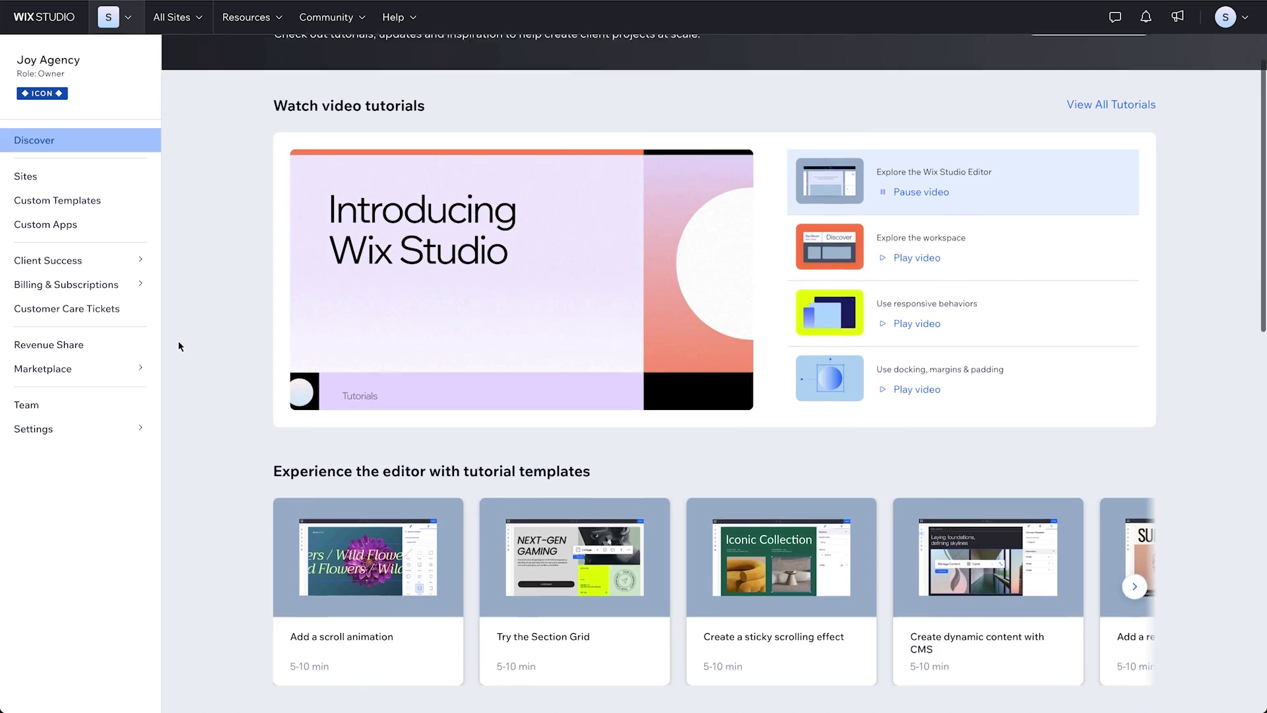
{"action": "scroll", "coordinate": [179, 345], "scroll_direction": "down", "scroll_amount": 5}
{"action": "scroll", "coordinate": [179, 345], "scroll_direction": "down", "scroll_amount": 5}
{"action": "scroll", "coordinate": [179, 345], "scroll_direction": "down", "scroll_amount": 5}
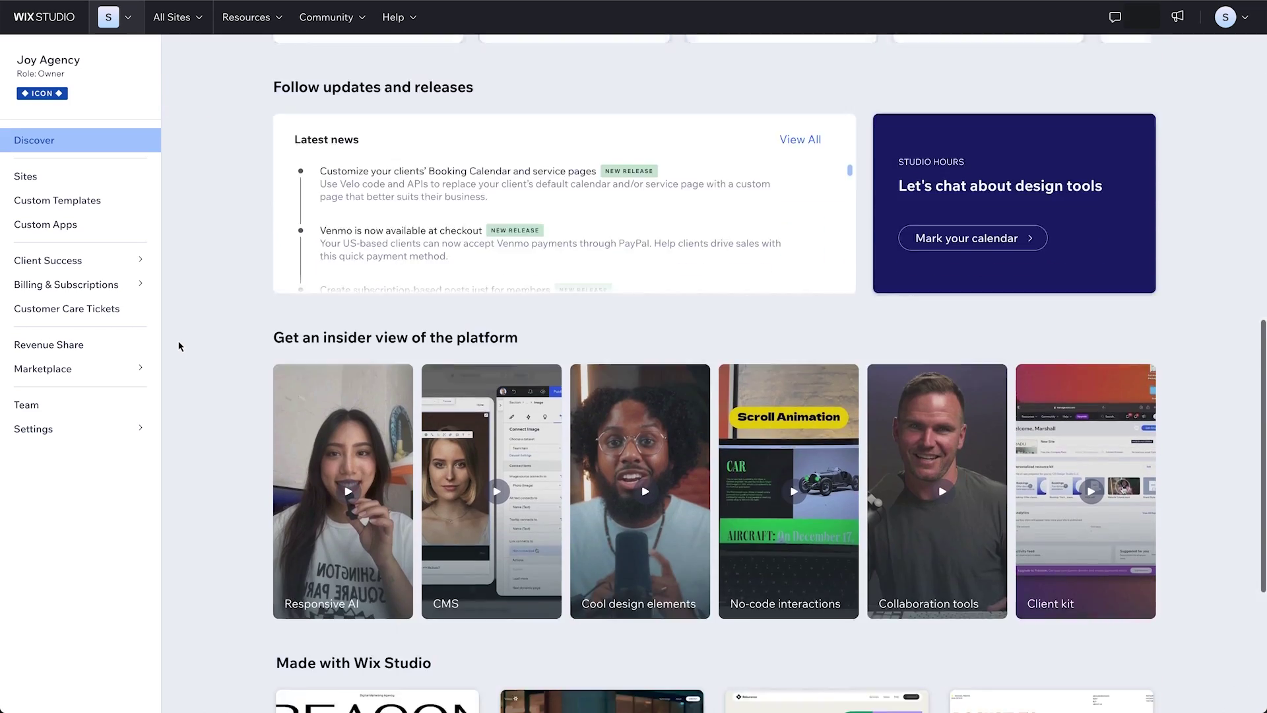
{"action": "scroll", "coordinate": [179, 346], "scroll_direction": "down", "scroll_amount": 5}
{"action": "scroll", "coordinate": [179, 346], "scroll_direction": "down", "scroll_amount": 3}
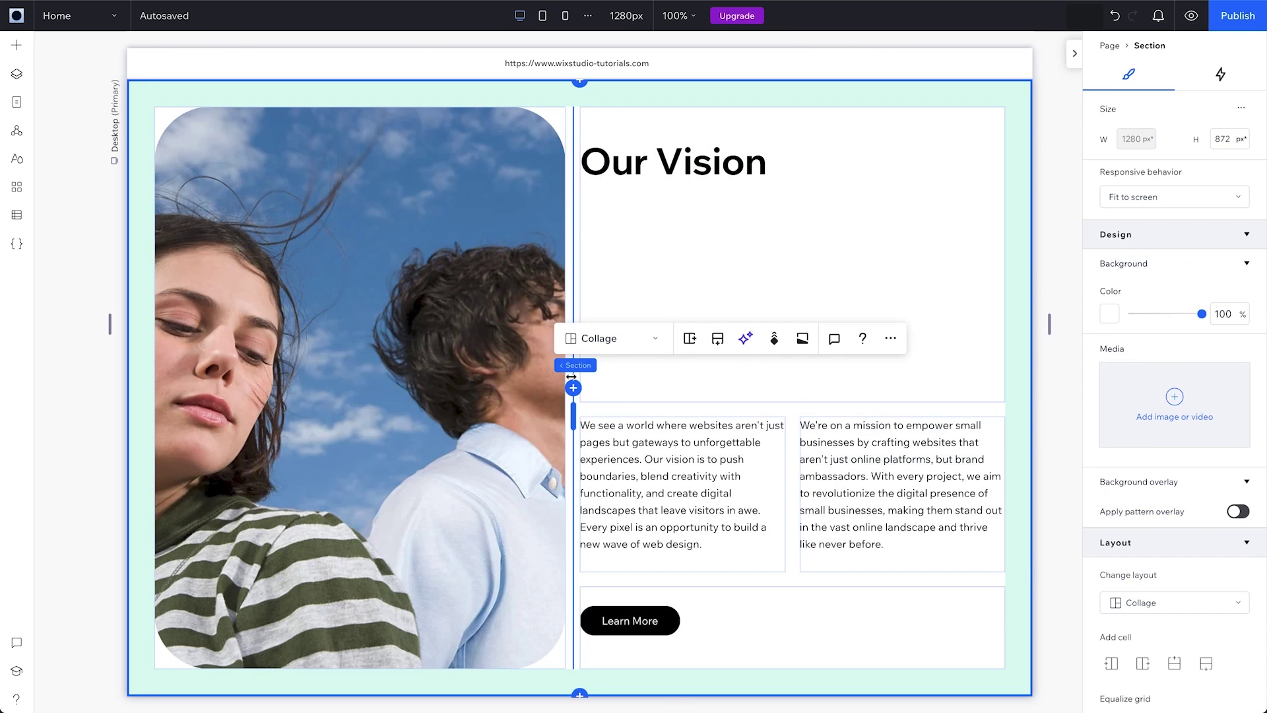
- Make the Our Vision section responsive with AI and preview the name text's hover animations
{"action": "left_click", "coordinate": [649, 312]}
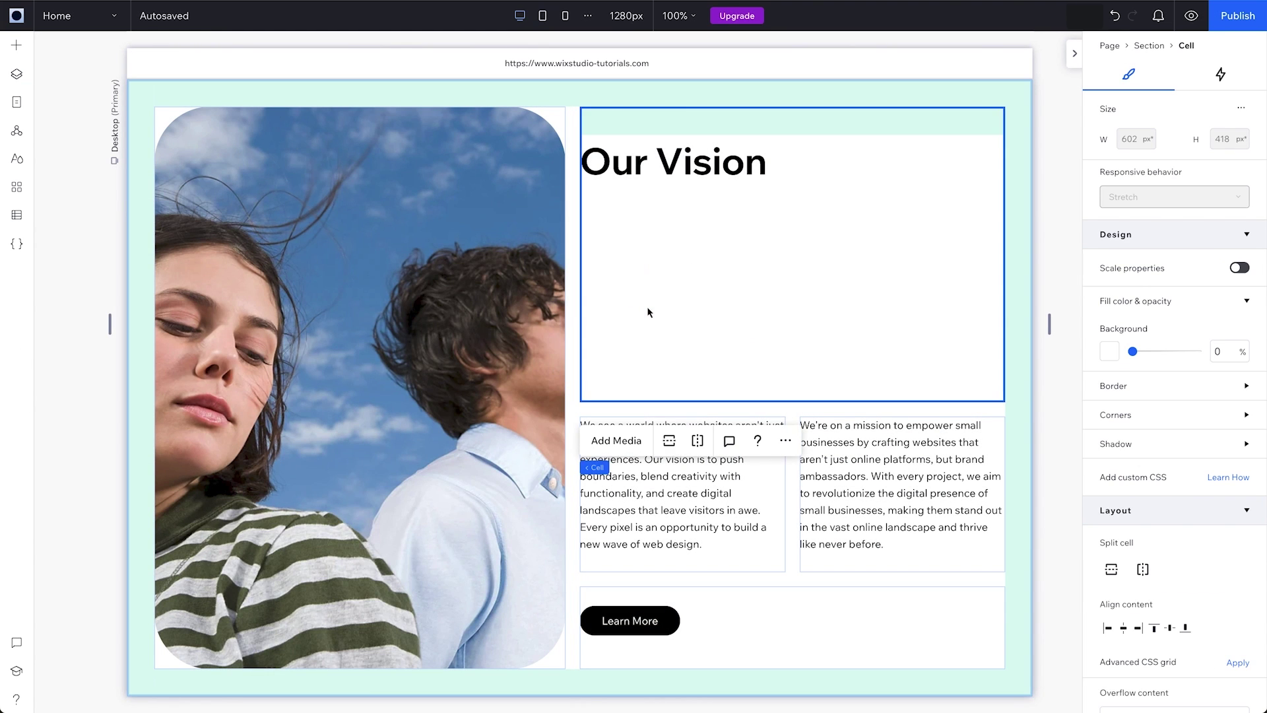
{"action": "left_click", "coordinate": [533, 333]}
{"action": "left_click", "coordinate": [534, 321]}
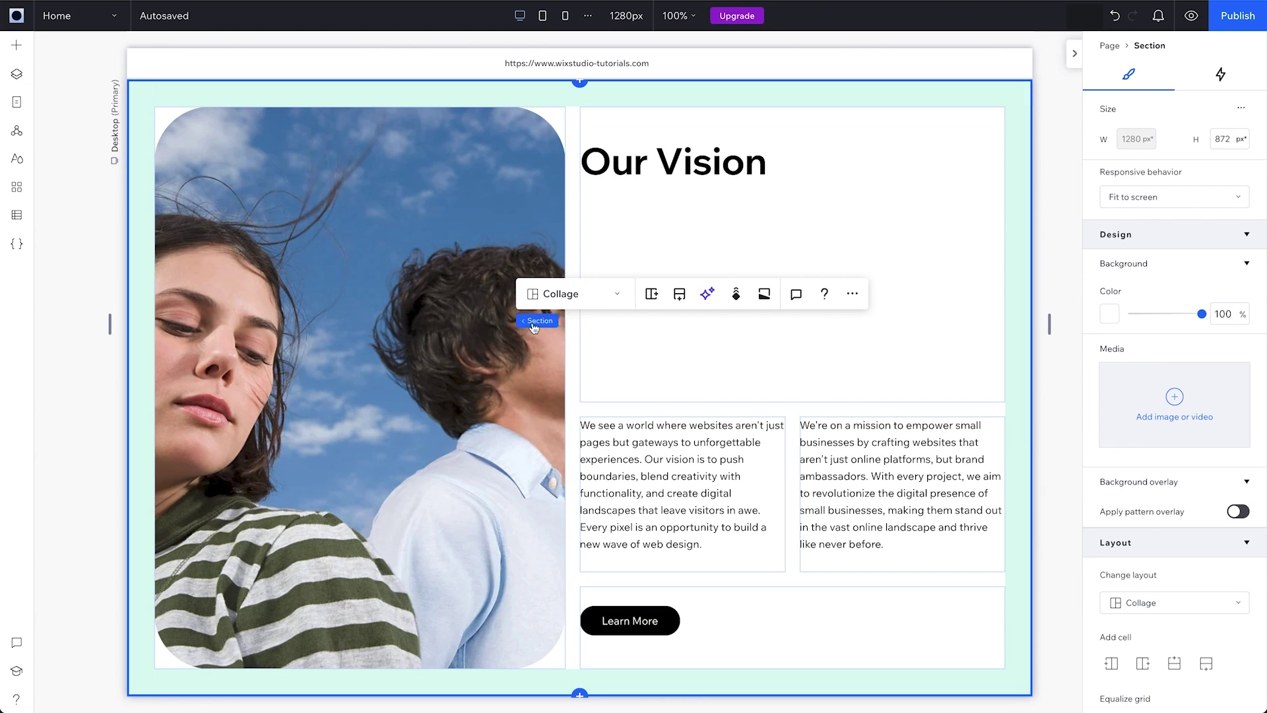
{"action": "left_click", "coordinate": [708, 294]}
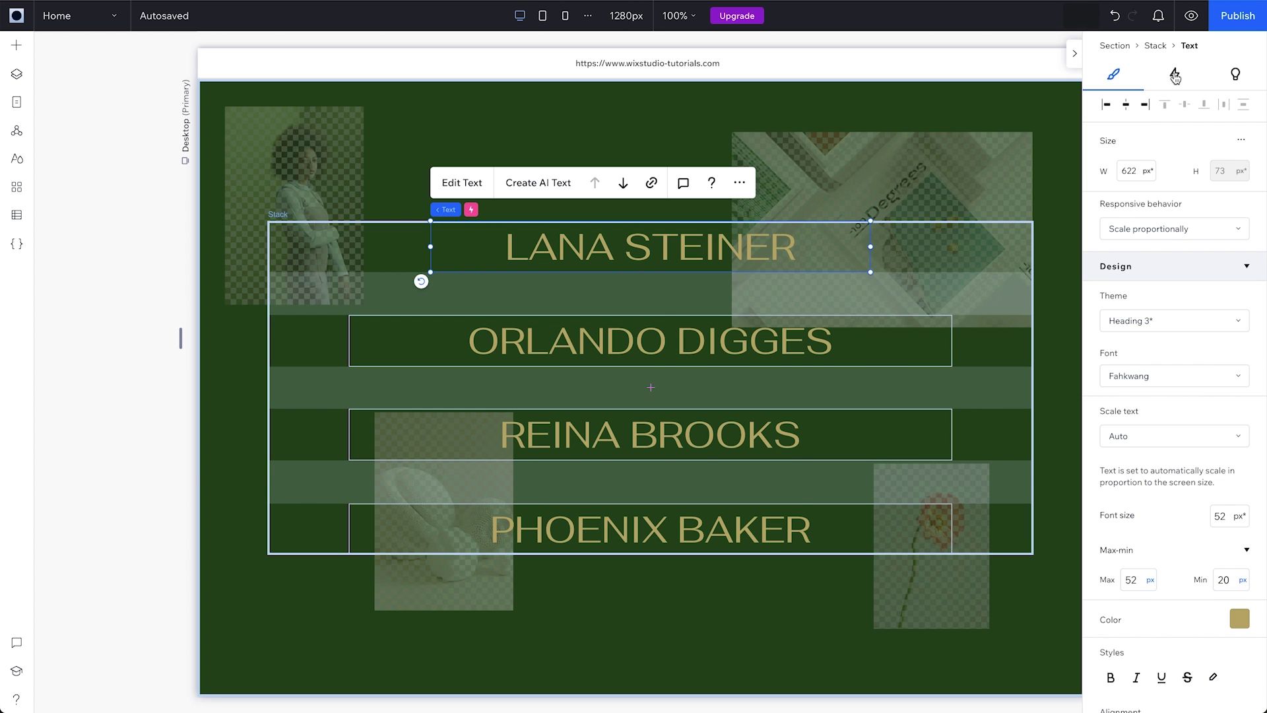
{"action": "left_click", "coordinate": [1175, 74]}
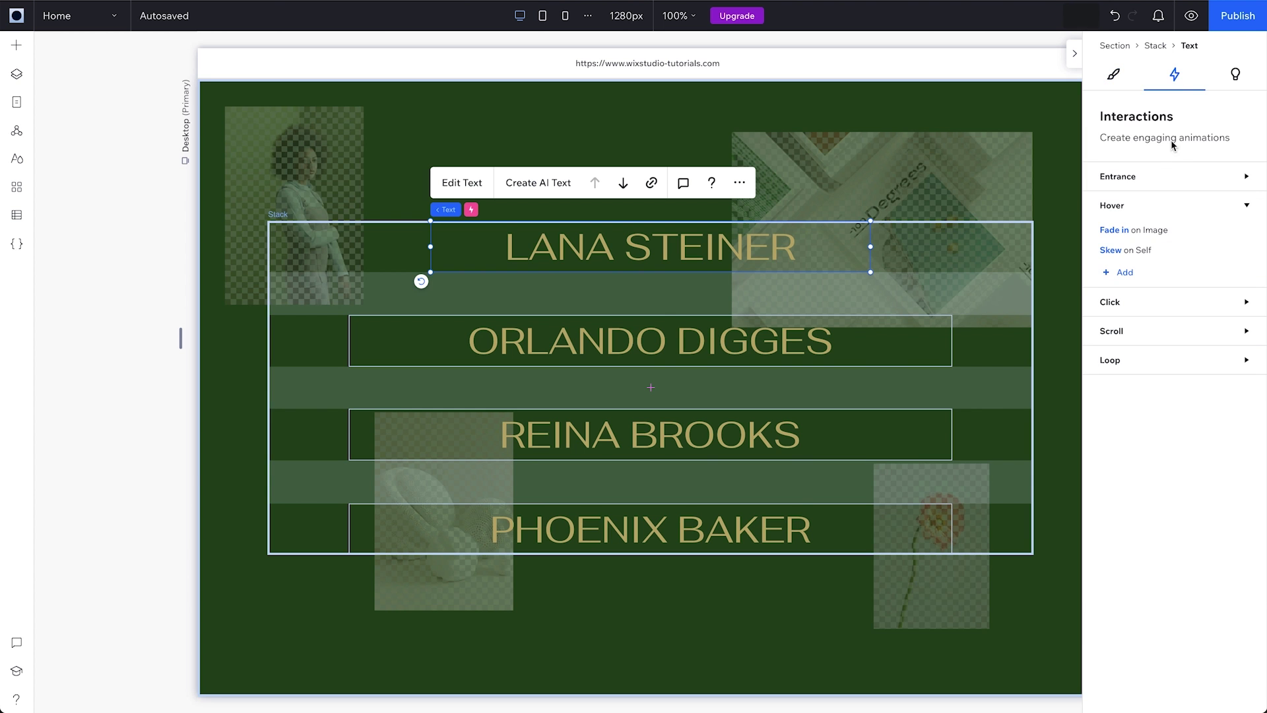
{"action": "left_click", "coordinate": [1192, 15]}
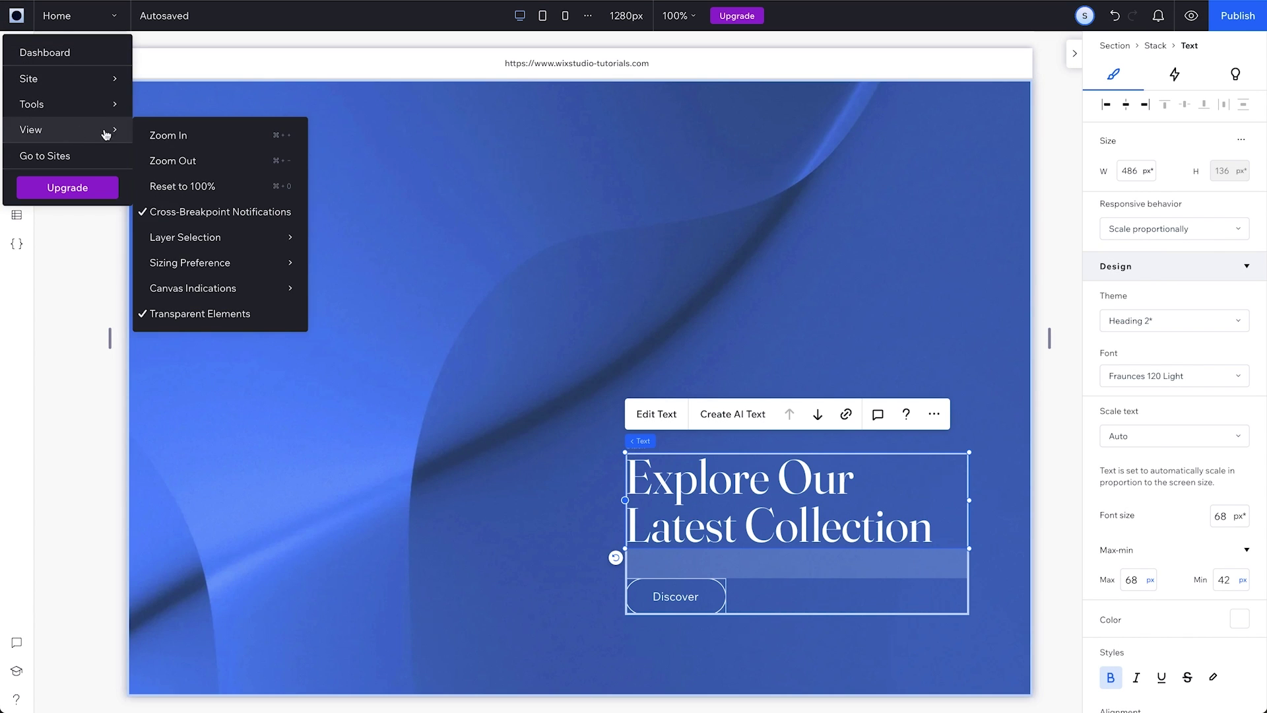
- Always show advanced sizing, set sizing per element, and view the heading's responsive behaviour options
{"action": "mouse_move", "coordinate": [191, 262]}
{"action": "left_click", "coordinate": [331, 277]}
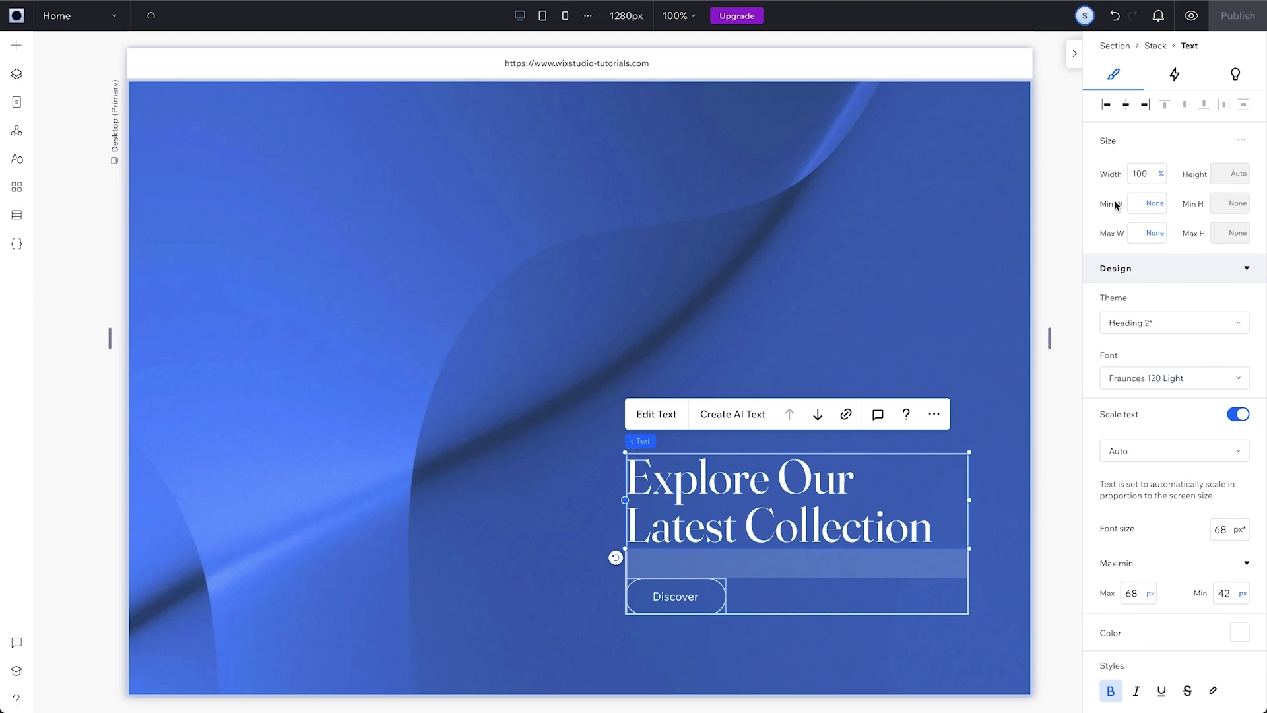
{"action": "left_click", "coordinate": [17, 16]}
{"action": "mouse_move", "coordinate": [30, 79]}
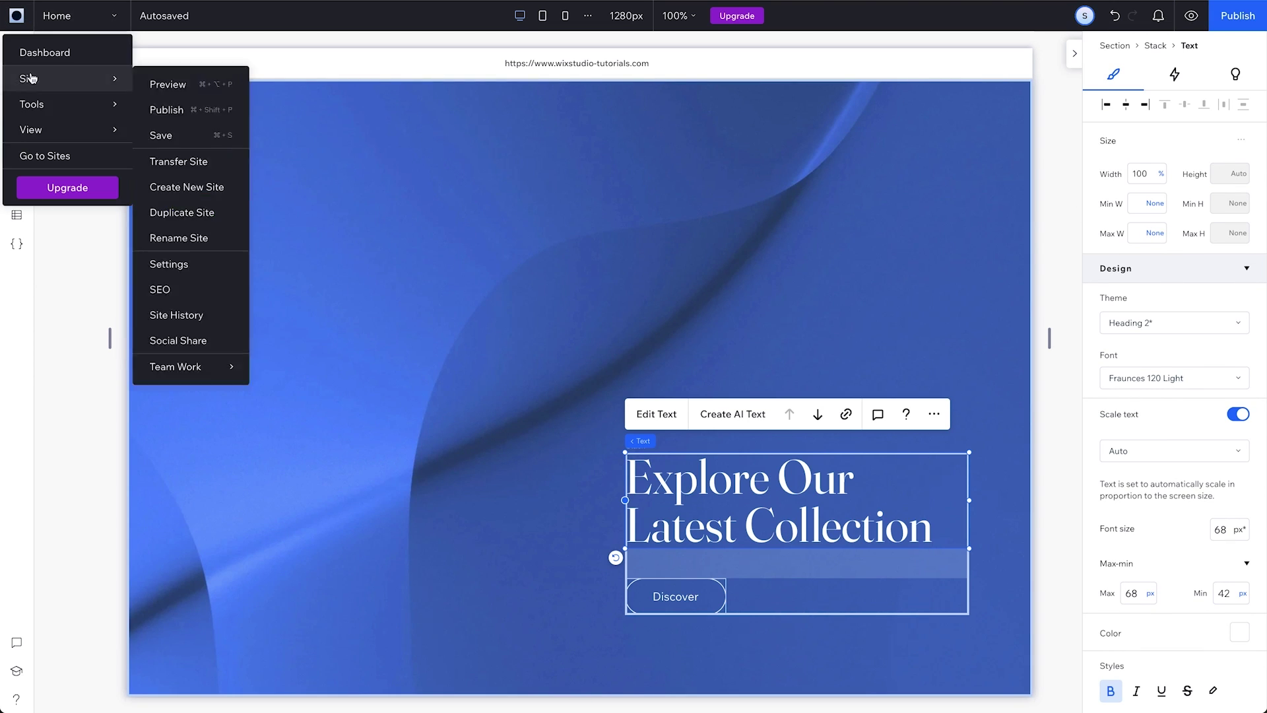
{"action": "mouse_move", "coordinate": [30, 130]}
{"action": "left_click", "coordinate": [343, 265]}
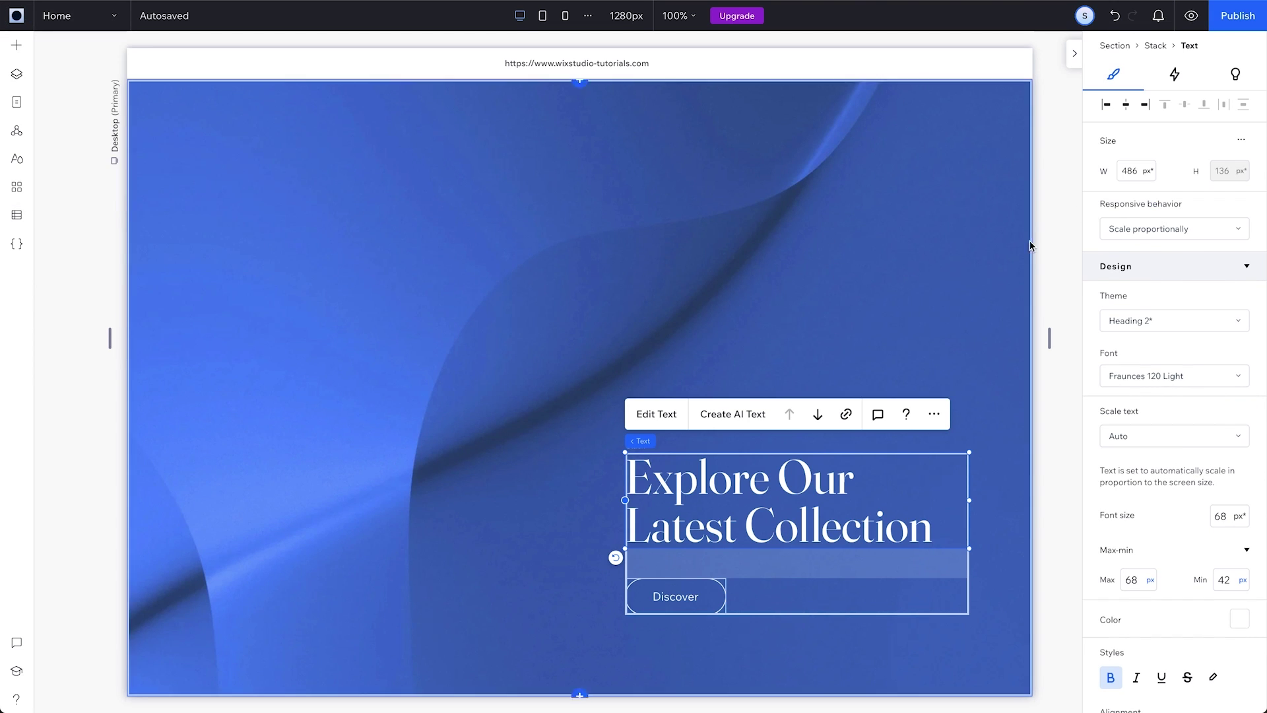
{"action": "left_click", "coordinate": [1174, 229]}
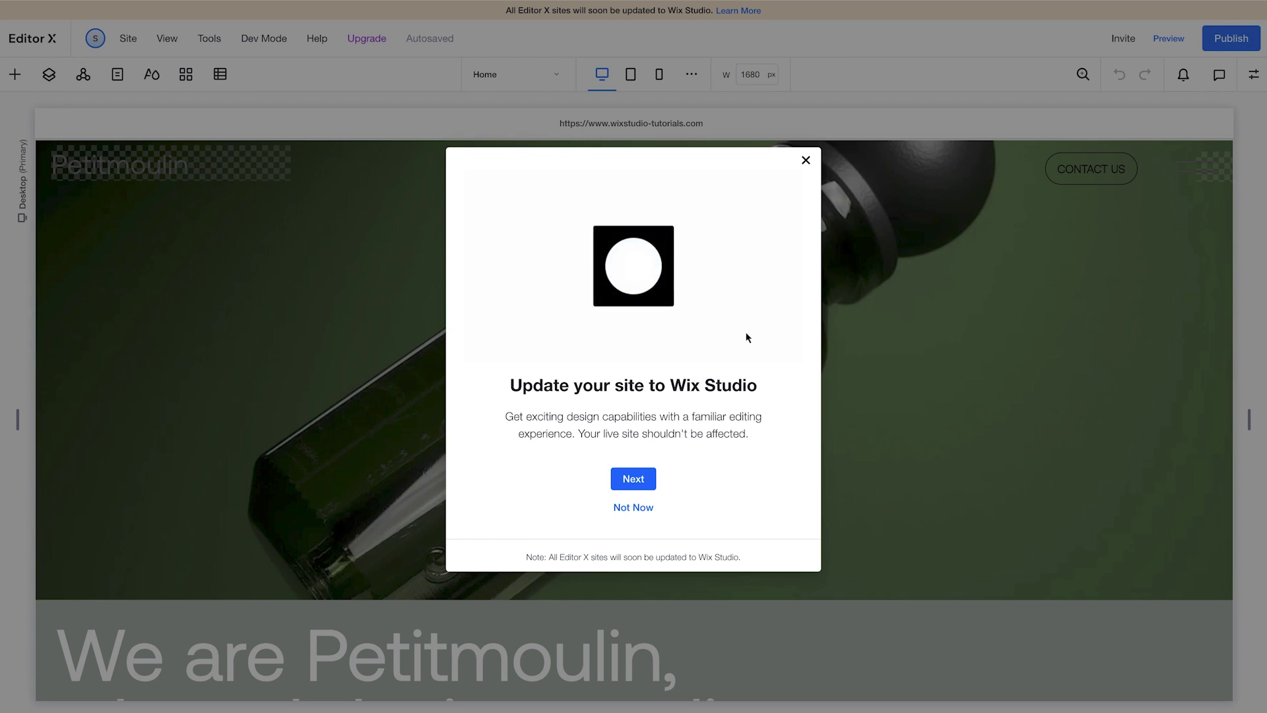
- Reopen the Update to Wix Studio prompt and continue to the pre-update notes
{"action": "left_click", "coordinate": [806, 160]}
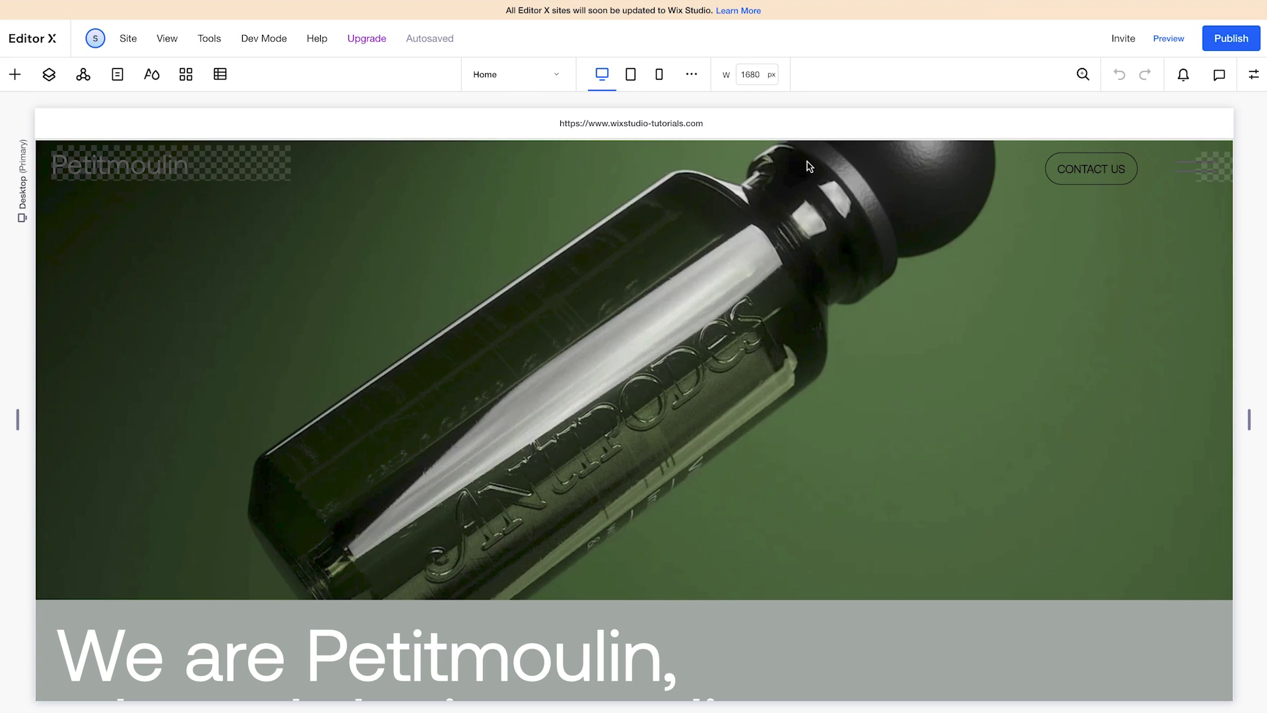
{"action": "left_click", "coordinate": [747, 12]}
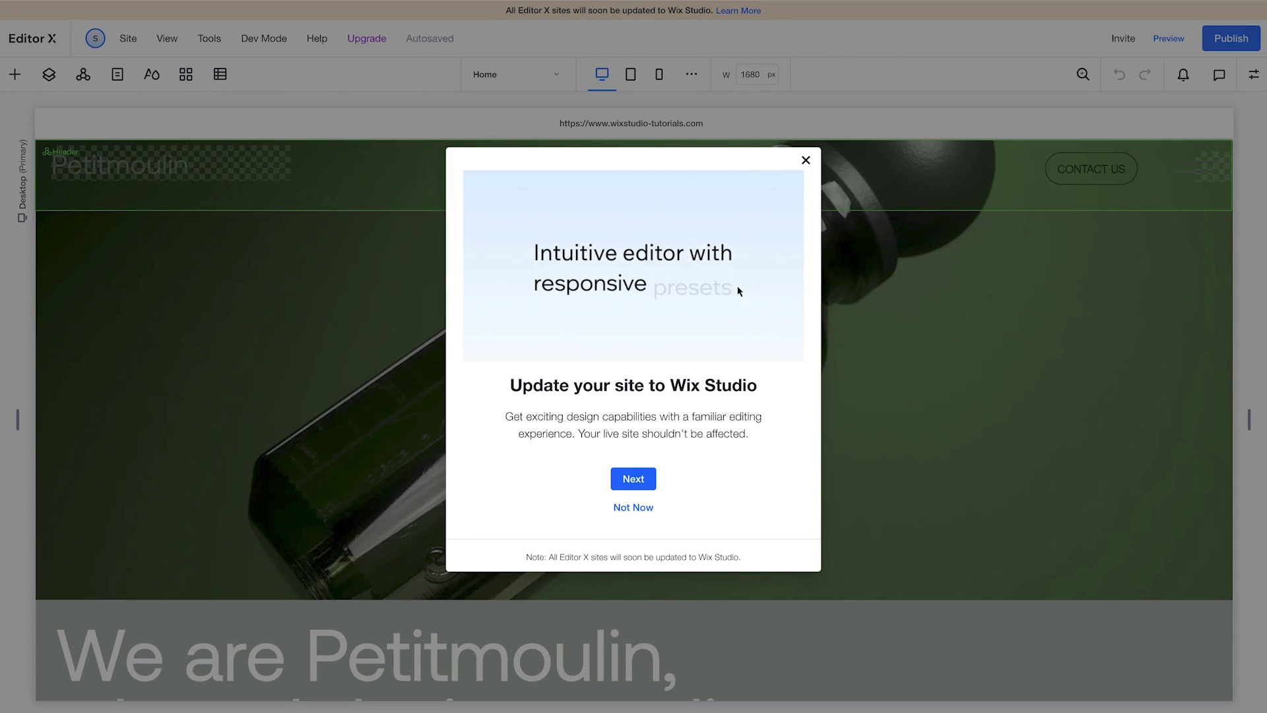
{"action": "left_click", "coordinate": [630, 483]}
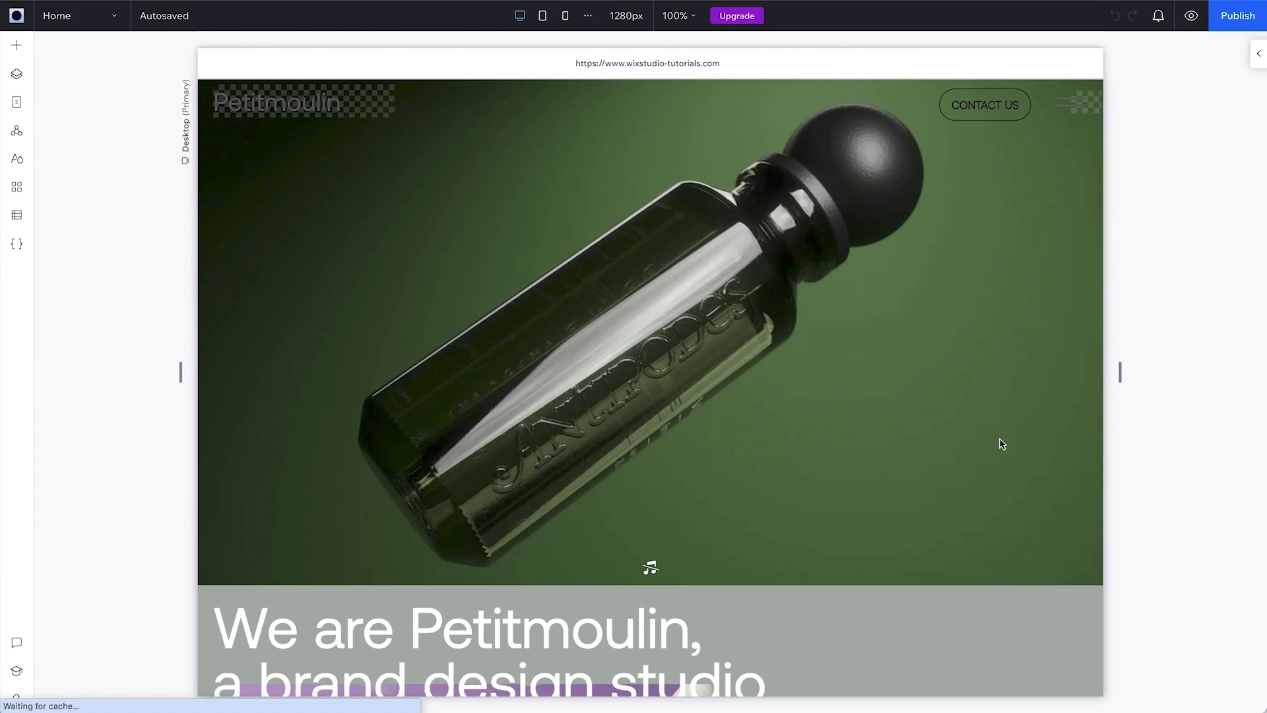
{"action": "left_click", "coordinate": [815, 465]}
{"action": "scroll", "coordinate": [815, 466], "scroll_direction": "down", "scroll_amount": 3}
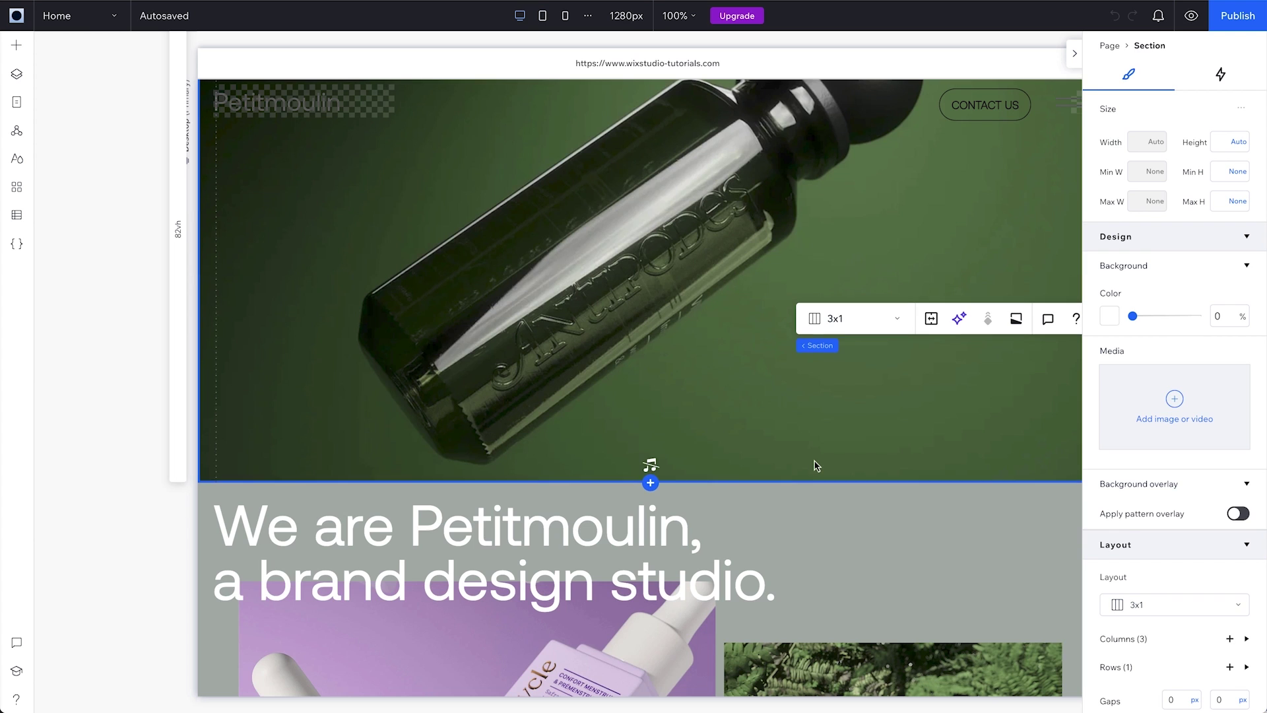
{"action": "left_click", "coordinate": [545, 587]}
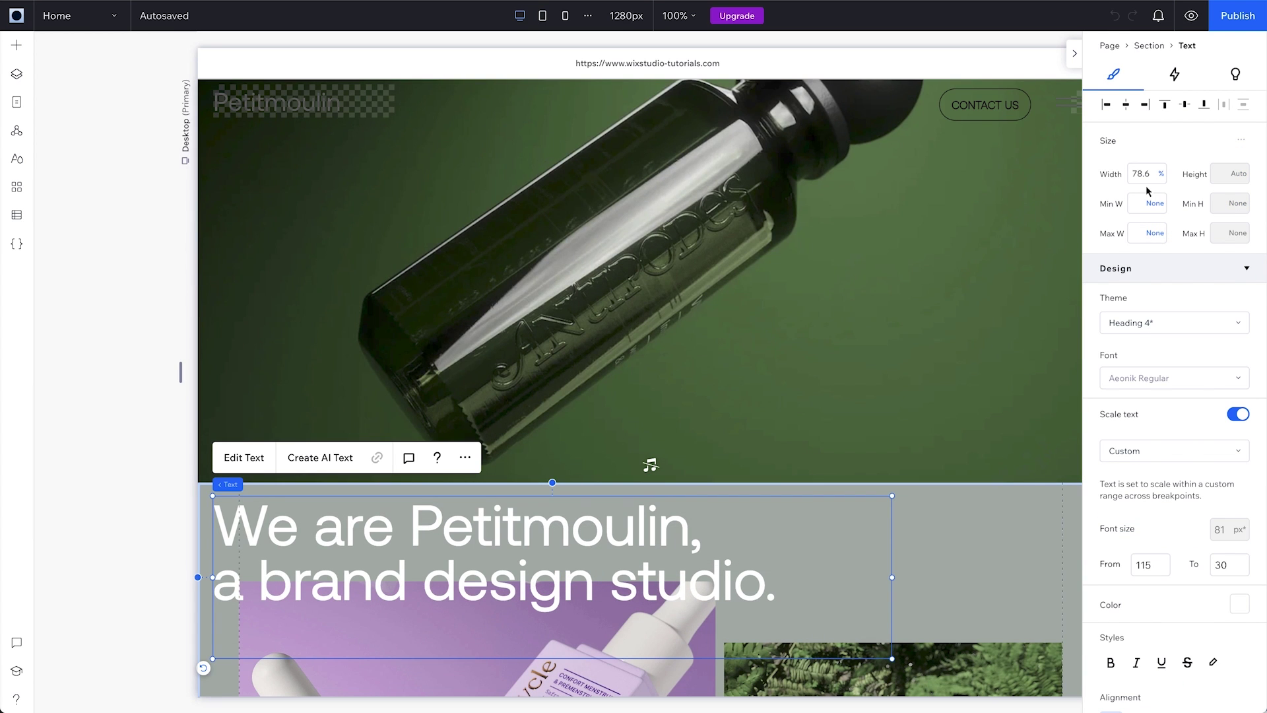
{"action": "left_click", "coordinate": [919, 538]}
{"action": "scroll", "coordinate": [919, 537], "scroll_direction": "down", "scroll_amount": 4}
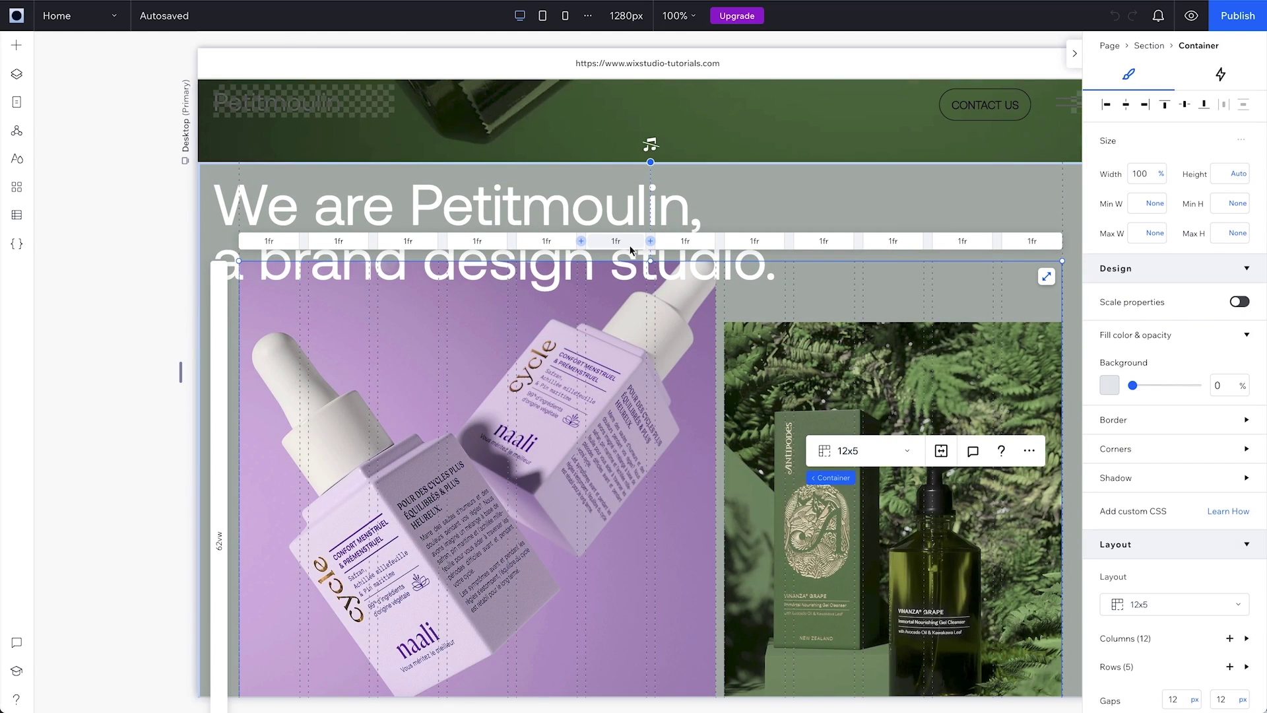
{"action": "scroll", "coordinate": [630, 249], "scroll_direction": "down", "scroll_amount": 10}
{"action": "left_click", "coordinate": [614, 416]}
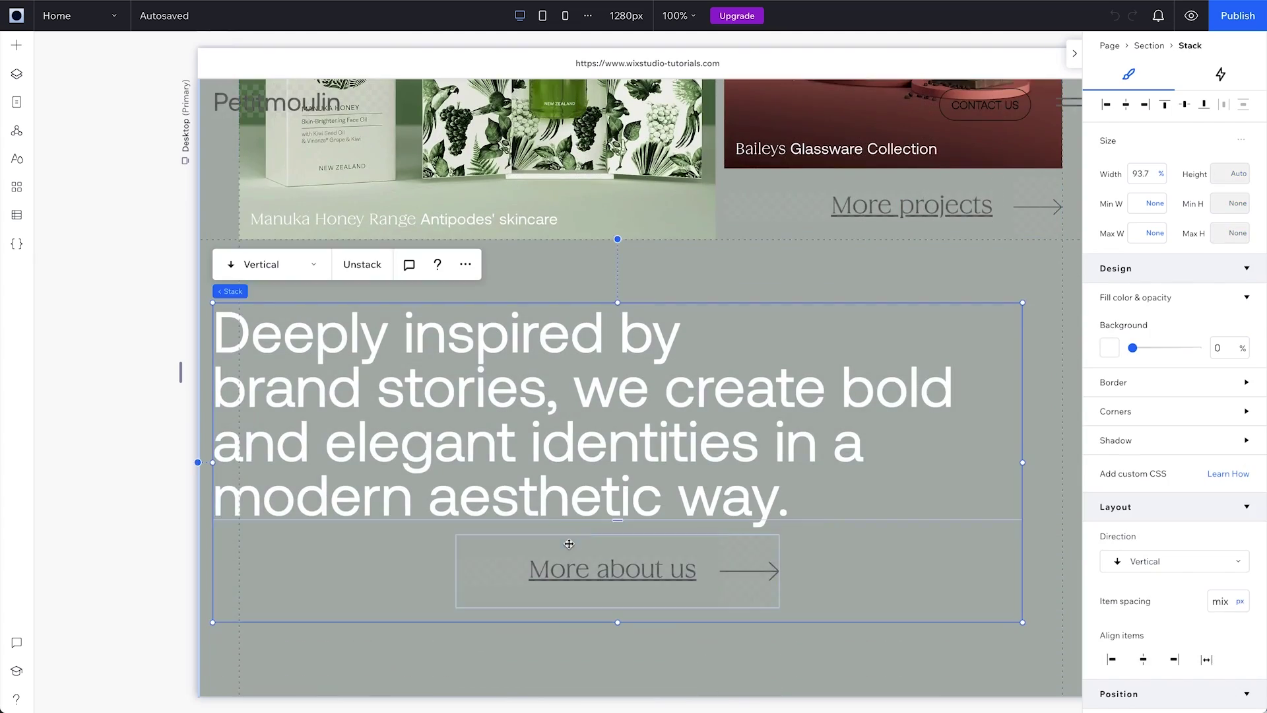
{"action": "scroll", "coordinate": [435, 462], "scroll_direction": "down", "scroll_amount": 12}
{"action": "scroll", "coordinate": [434, 461], "scroll_direction": "down", "scroll_amount": 8}
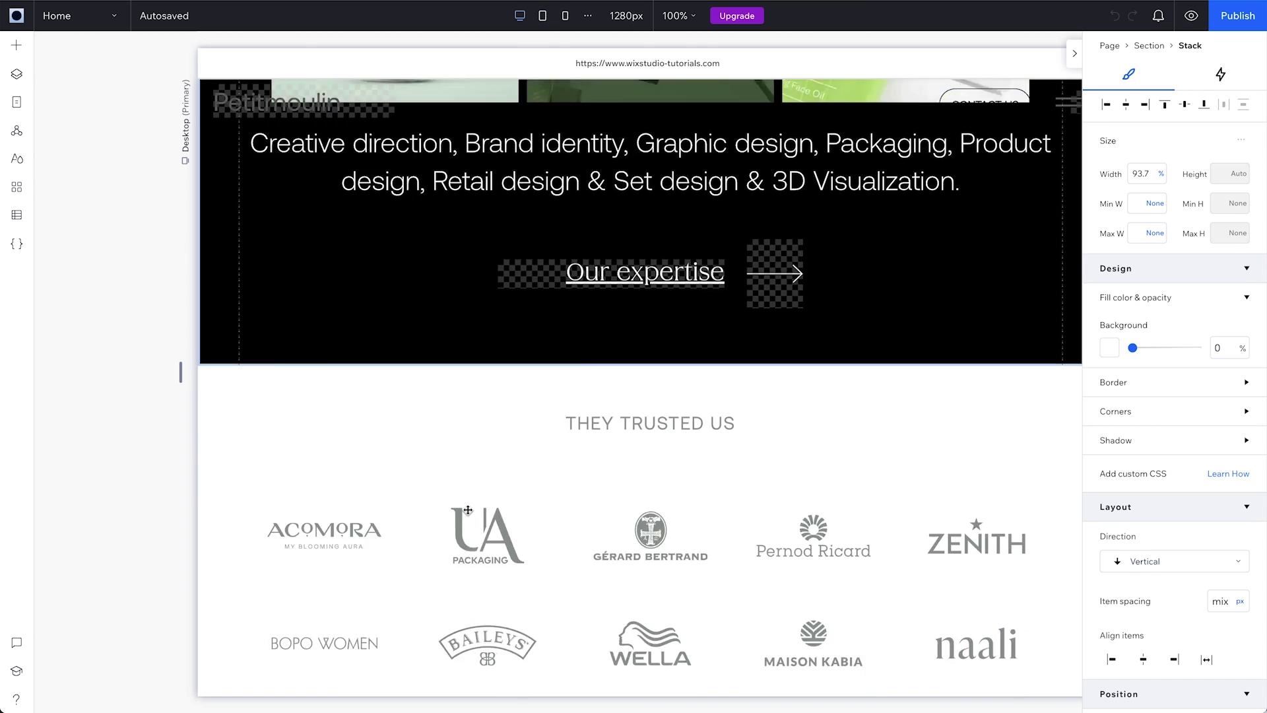
{"action": "scroll", "coordinate": [435, 462], "scroll_direction": "down", "scroll_amount": 4}
{"action": "left_click", "coordinate": [435, 461]}
{"action": "left_click", "coordinate": [294, 297]}
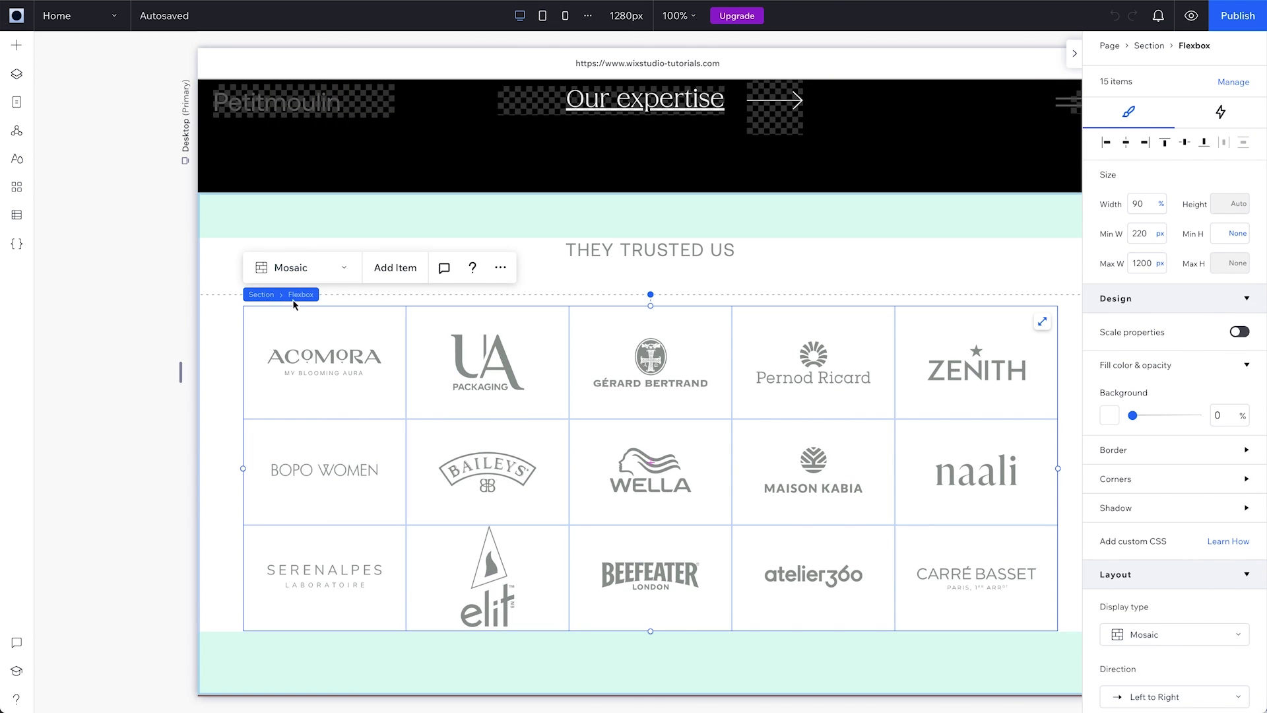
{"action": "scroll", "coordinate": [654, 396], "scroll_direction": "up", "scroll_amount": 6}
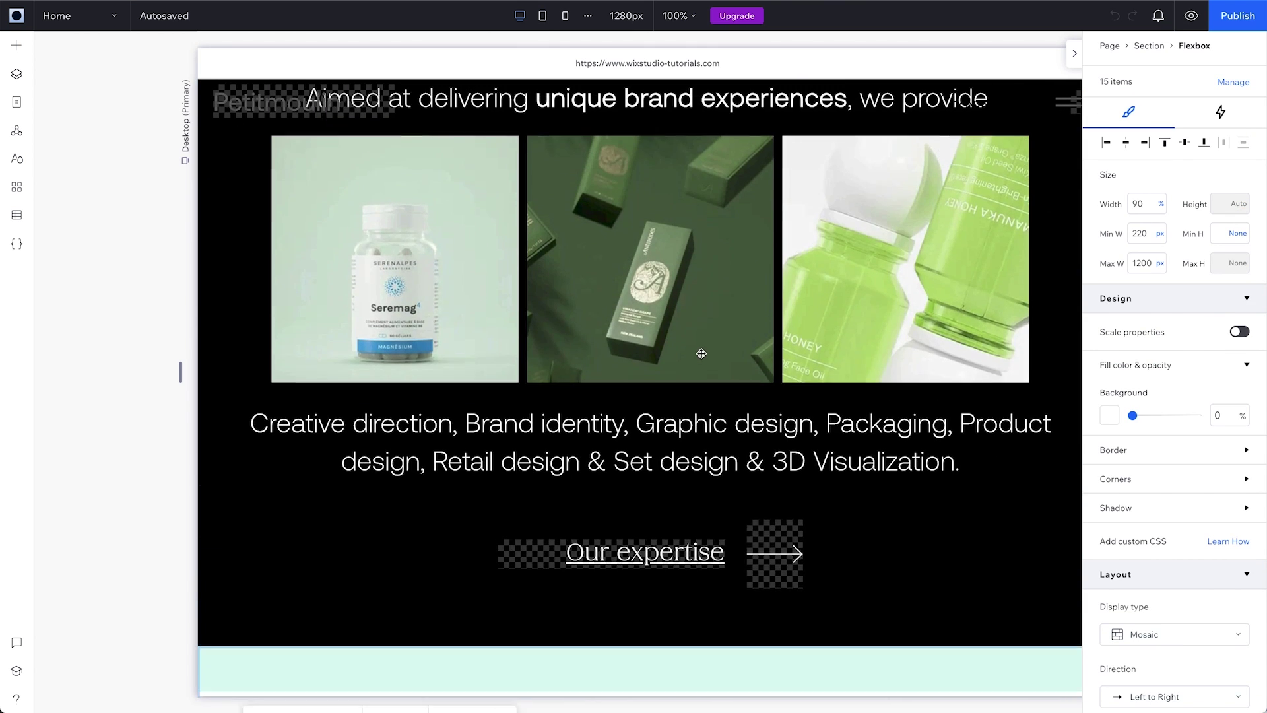
{"action": "scroll", "coordinate": [655, 396], "scroll_direction": "up", "scroll_amount": 2}
- Set sizing per element and keep the 1164 px services text scaling proportionally
{"action": "left_click", "coordinate": [681, 520]}
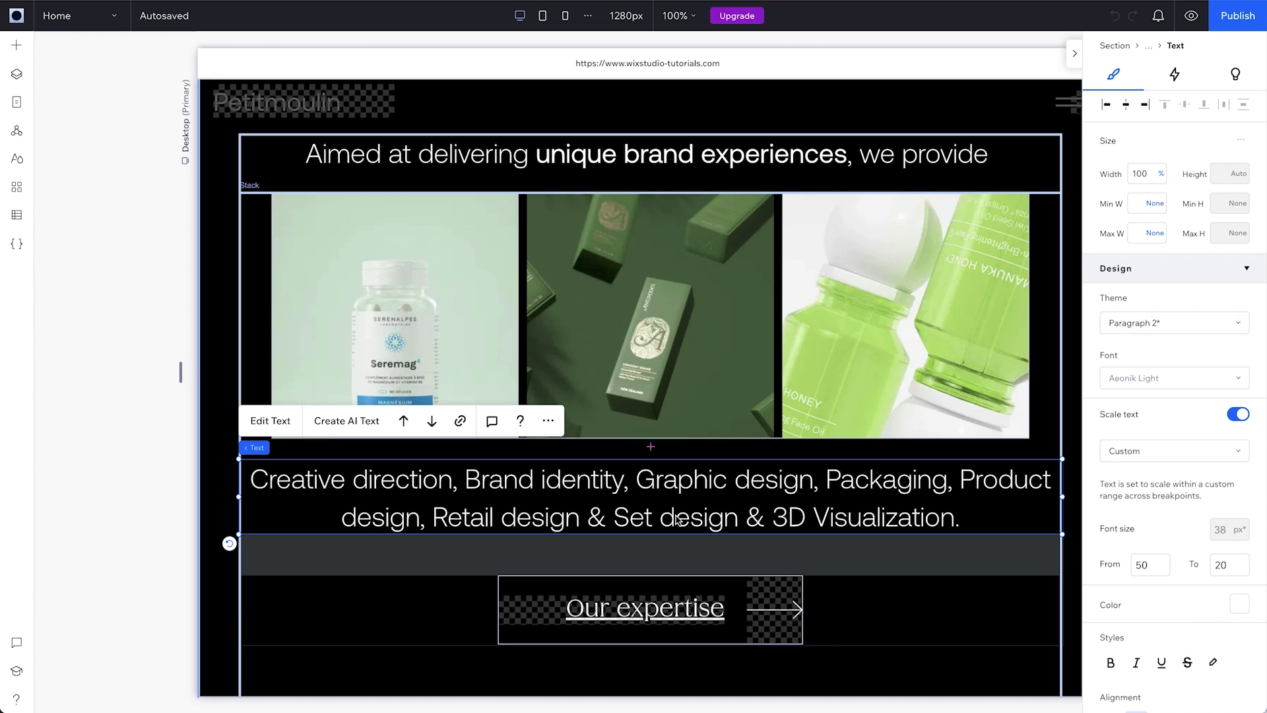
{"action": "left_click", "coordinate": [16, 14]}
{"action": "mouse_move", "coordinate": [31, 129]}
{"action": "mouse_move", "coordinate": [189, 262]}
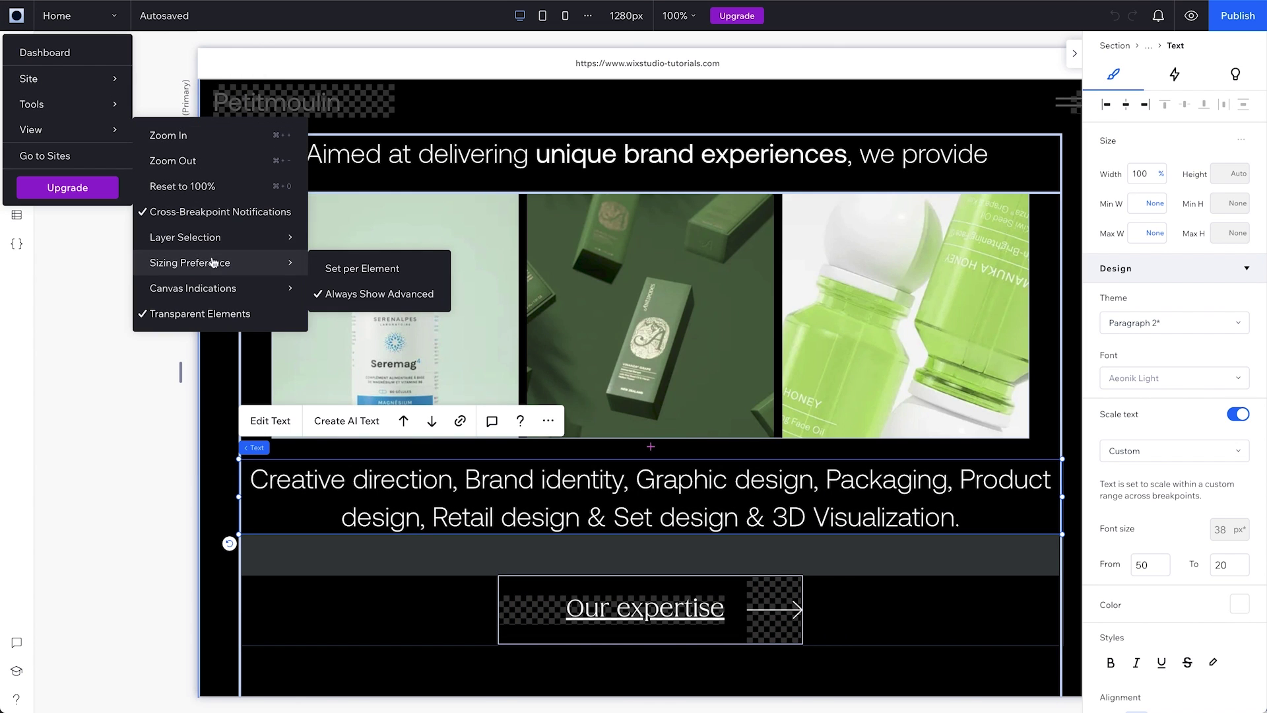
{"action": "left_click", "coordinate": [316, 265]}
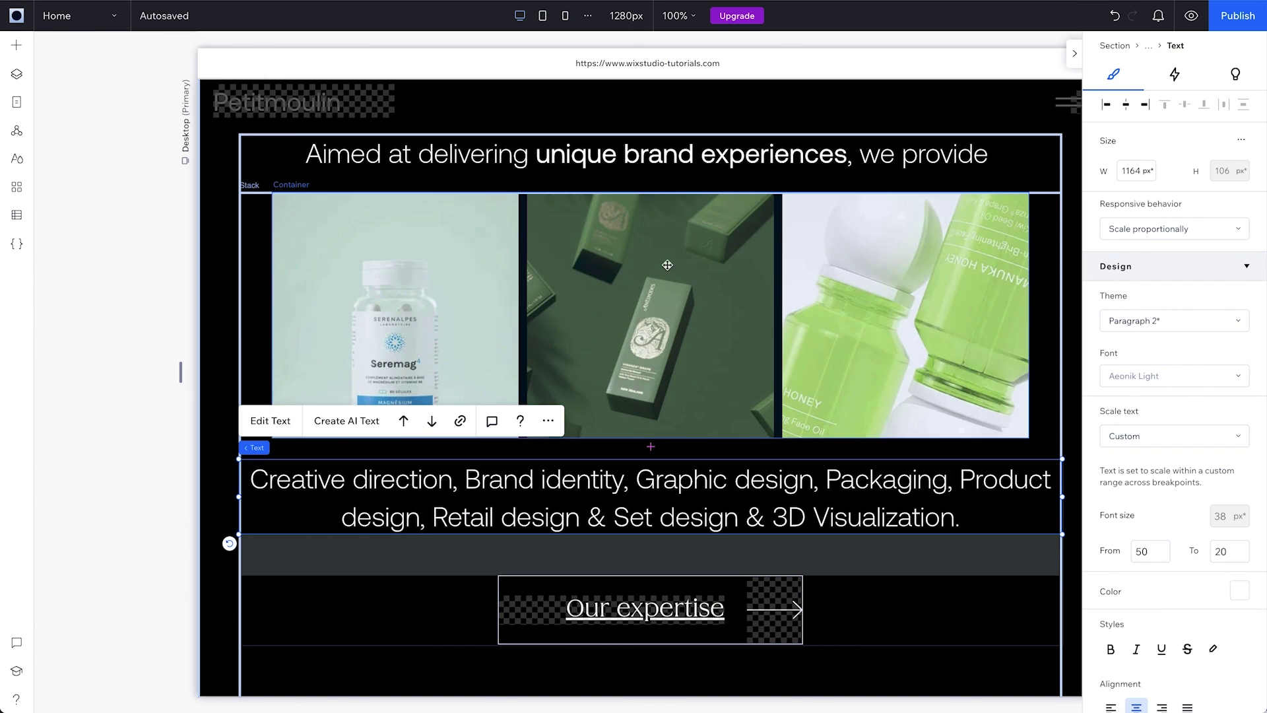
{"action": "left_click", "coordinate": [1173, 229]}
{"action": "left_click", "coordinate": [1173, 228]}
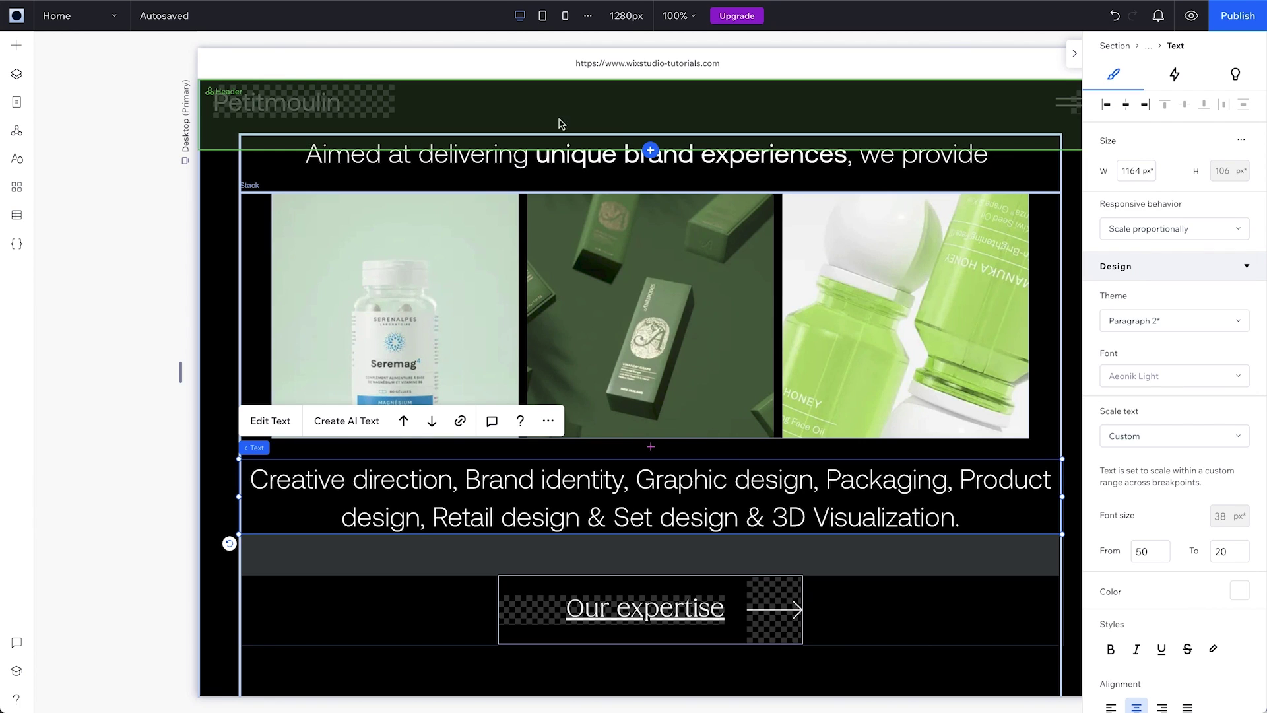
{"action": "left_click", "coordinate": [16, 15]}
{"action": "mouse_move", "coordinate": [59, 78]}
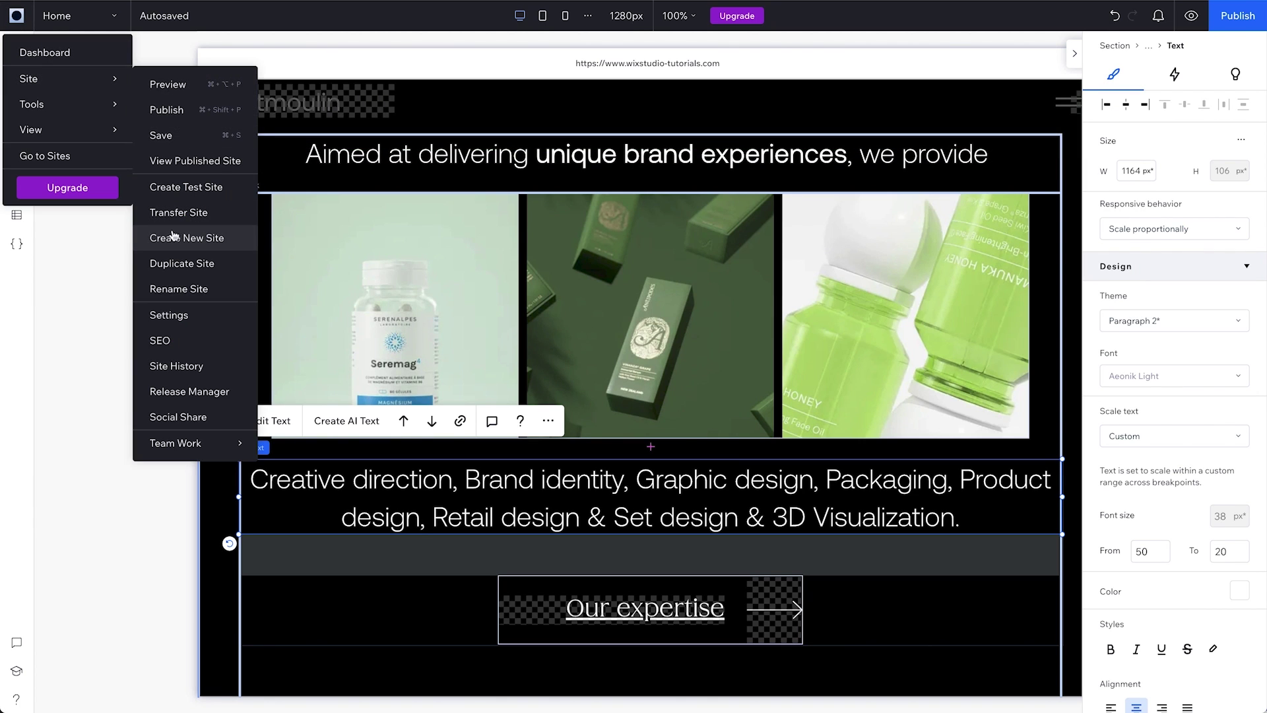